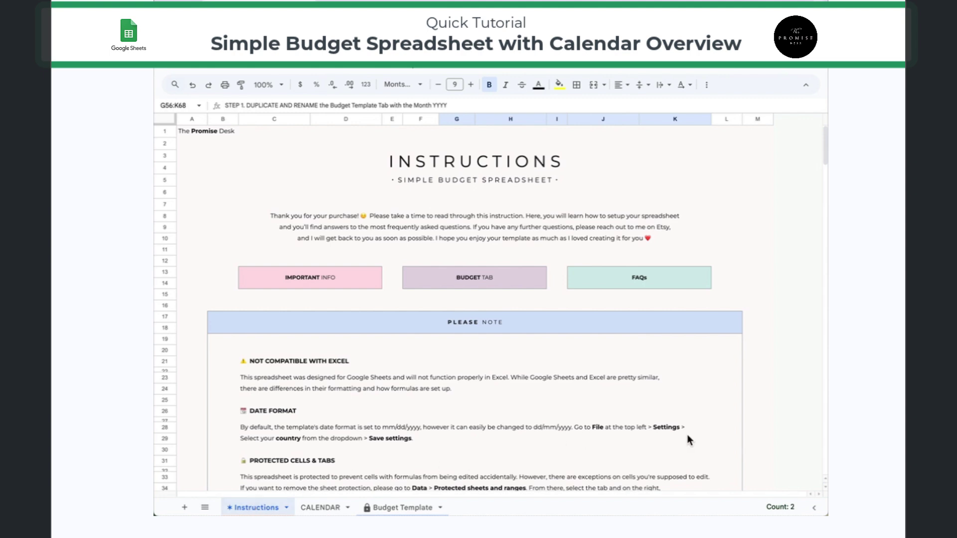
- Read the Instructions sheet from the introduction through steps 1 and 2 of the Budget Tab section
{"action": "scroll", "coordinate": [687, 435], "scroll_direction": "down", "scroll_amount": 3}
{"action": "scroll", "coordinate": [687, 440], "scroll_direction": "down", "scroll_amount": 8}
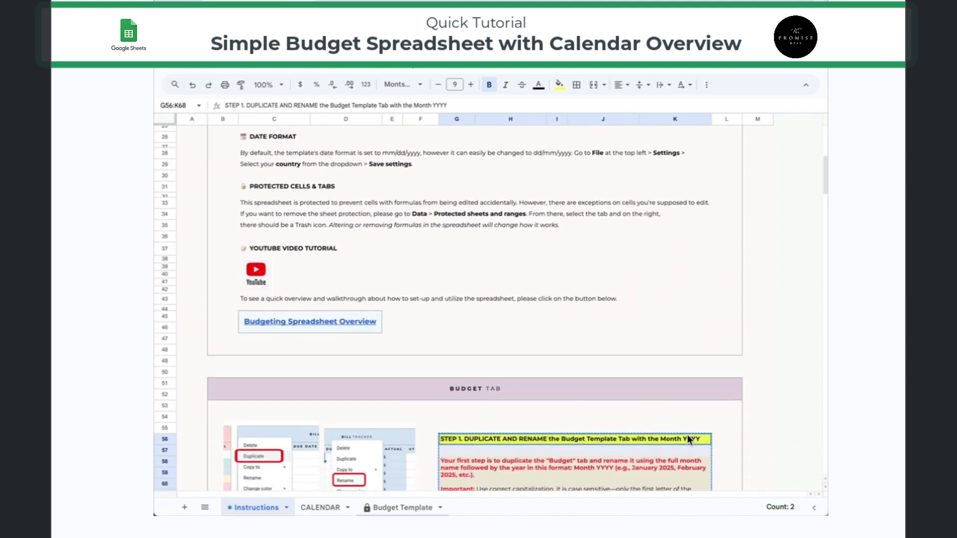
{"action": "scroll", "coordinate": [687, 437], "scroll_direction": "down", "scroll_amount": 3}
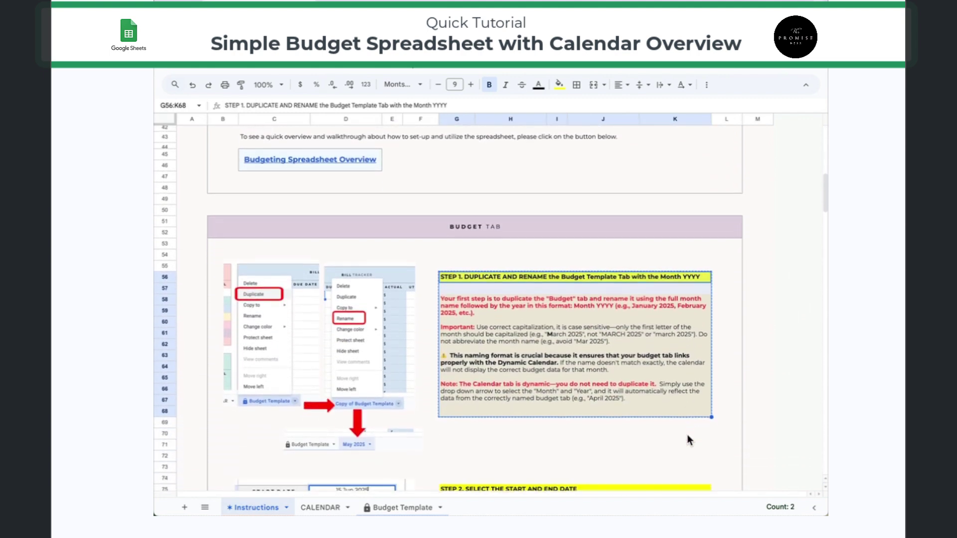
{"action": "scroll", "coordinate": [688, 437], "scroll_direction": "down", "scroll_amount": 1}
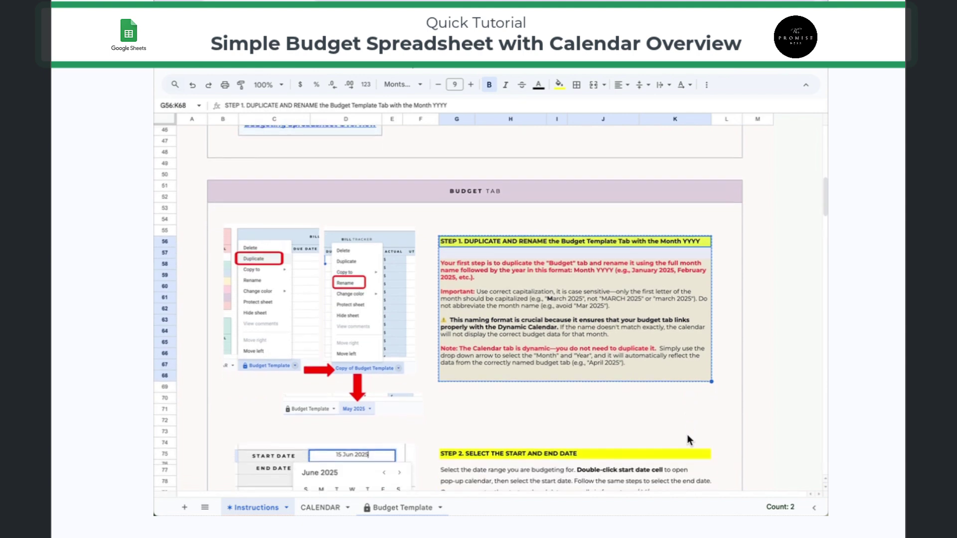
{"action": "scroll", "coordinate": [688, 437], "scroll_direction": "down", "scroll_amount": 1}
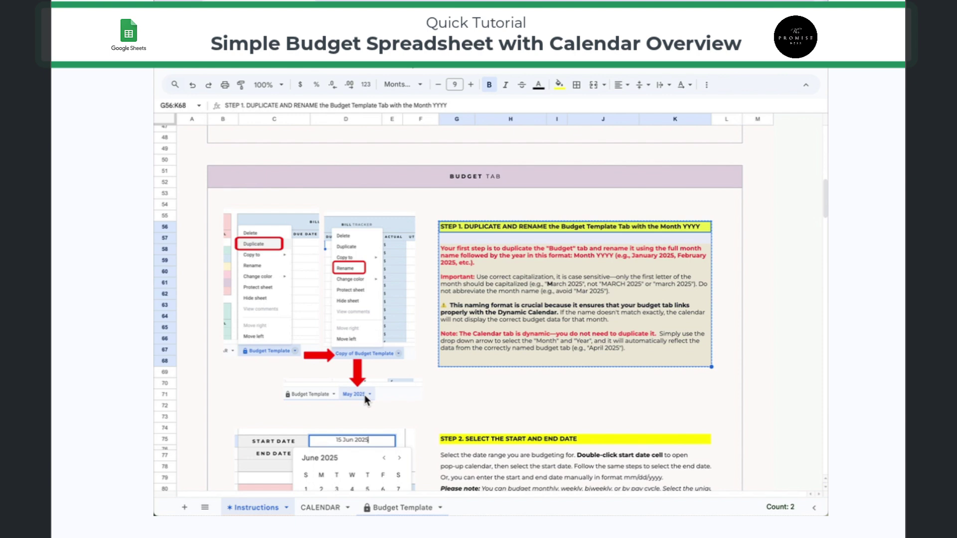
{"action": "scroll", "coordinate": [384, 399], "scroll_direction": "down", "scroll_amount": 2}
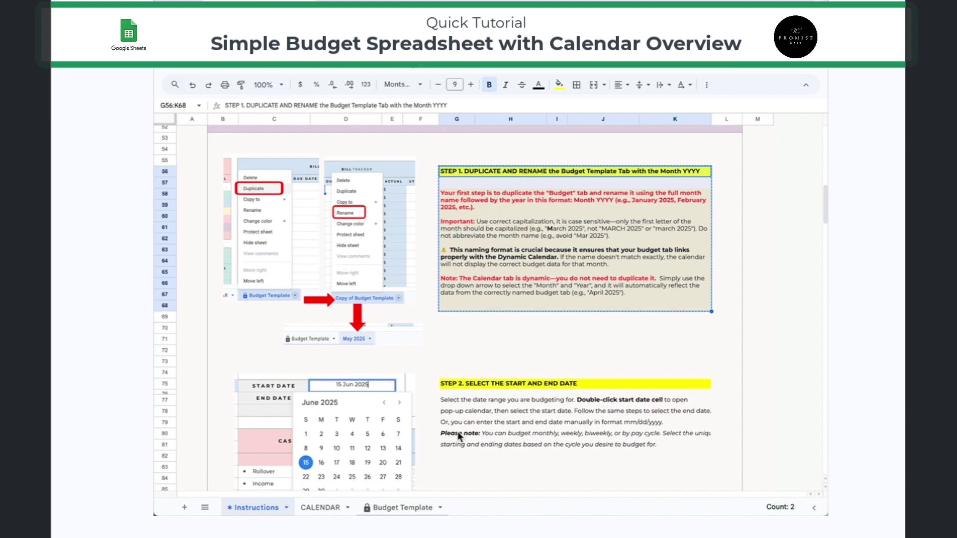
- On the CALENDAR sheet, set the month to MAY and the year to 2025
{"action": "left_click", "coordinate": [319, 507]}
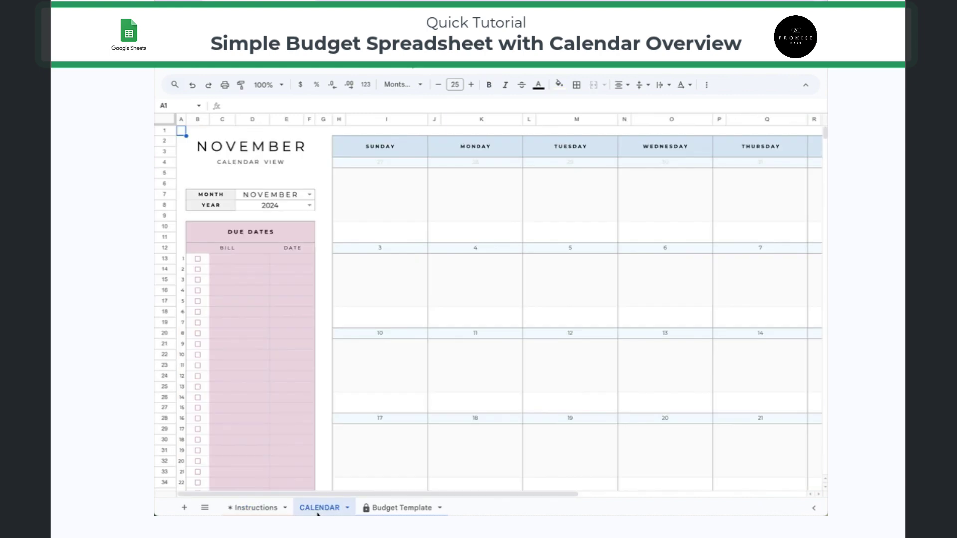
{"action": "left_click", "coordinate": [310, 195]}
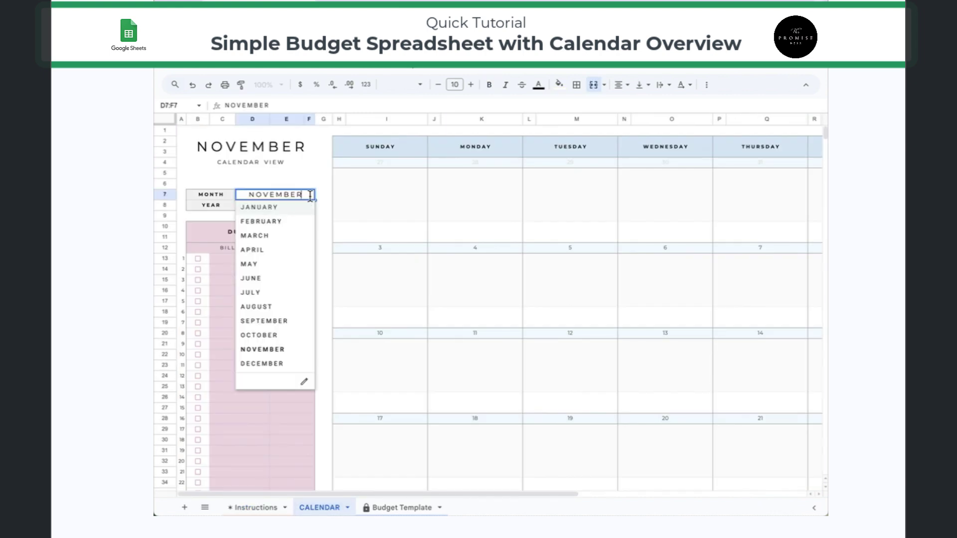
{"action": "left_click", "coordinate": [284, 264]}
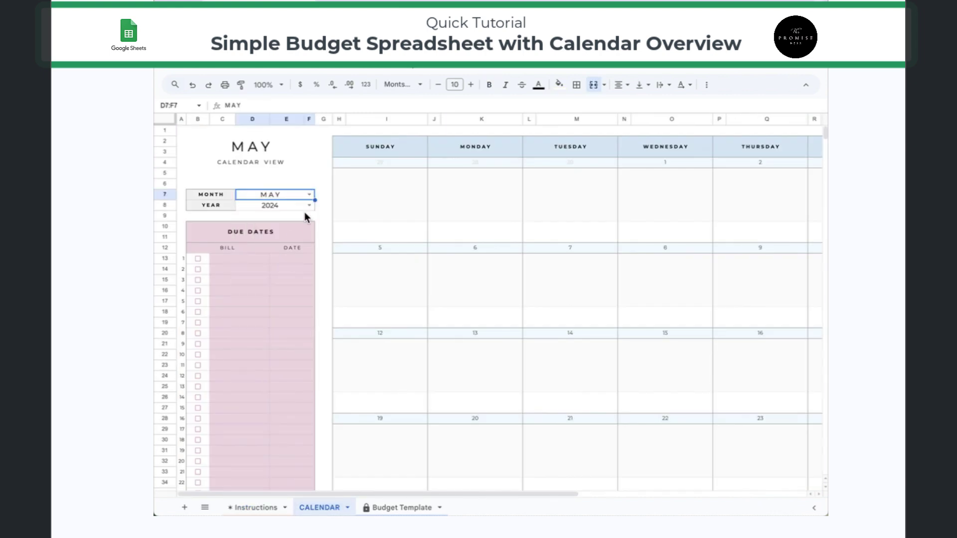
{"action": "left_click", "coordinate": [309, 205]}
{"action": "left_click", "coordinate": [289, 231]}
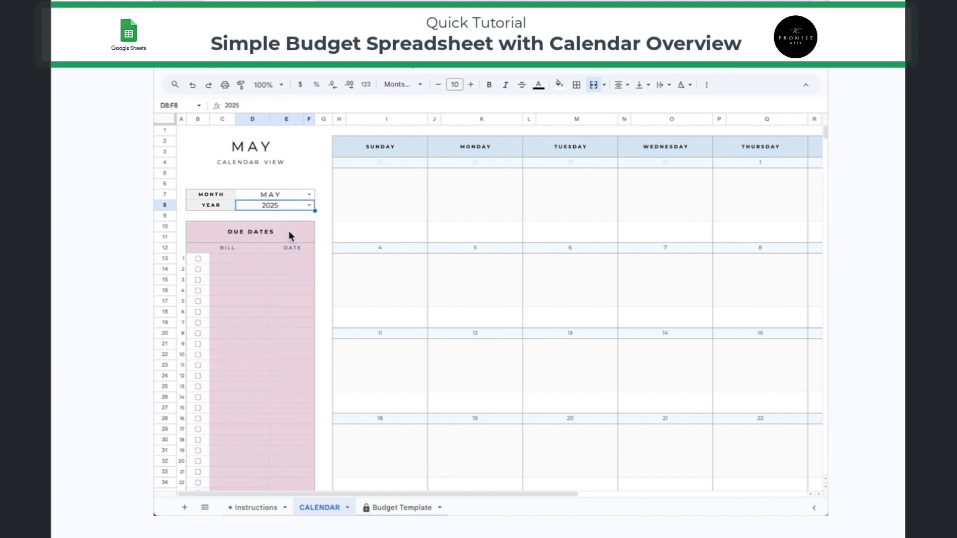
- Change the calendar's month to JUNE
{"action": "left_click", "coordinate": [289, 195]}
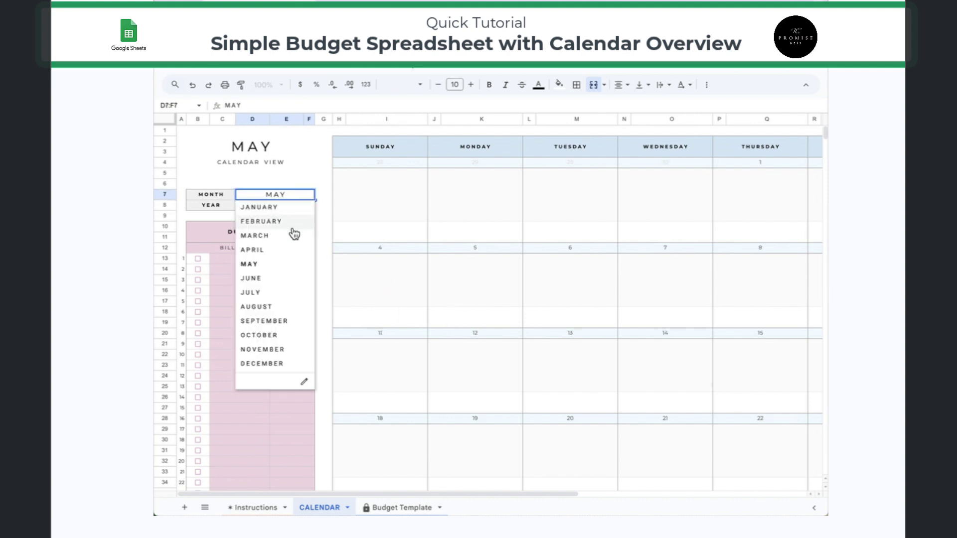
{"action": "left_click", "coordinate": [286, 278]}
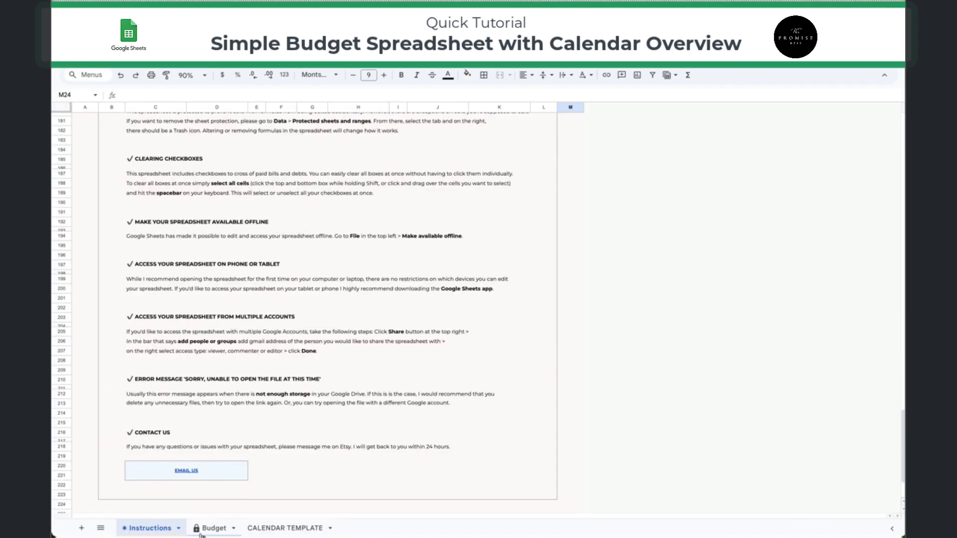
- On the Budget sheet, check the start date's calendar and set the end date to 15 Jun 2025
{"action": "left_click", "coordinate": [207, 529]}
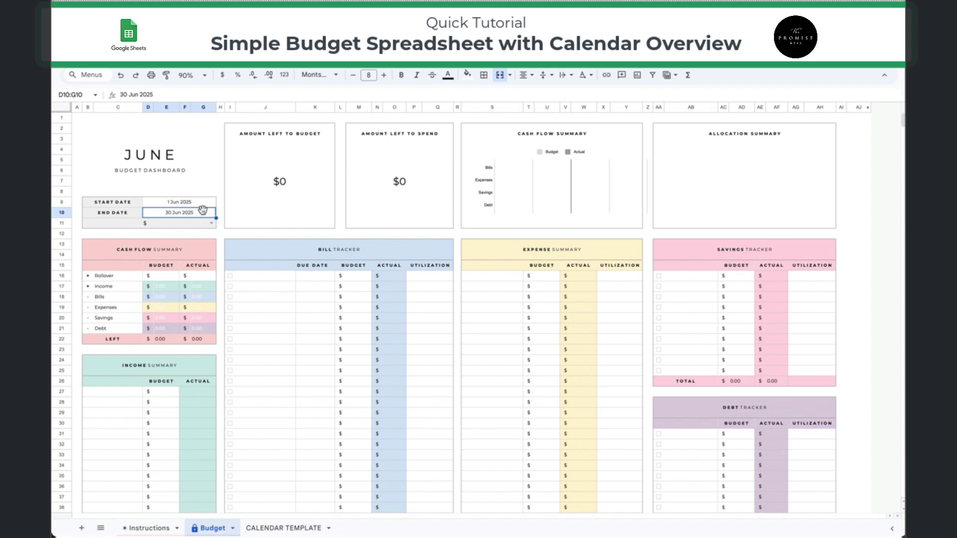
{"action": "double_click", "coordinate": [171, 203]}
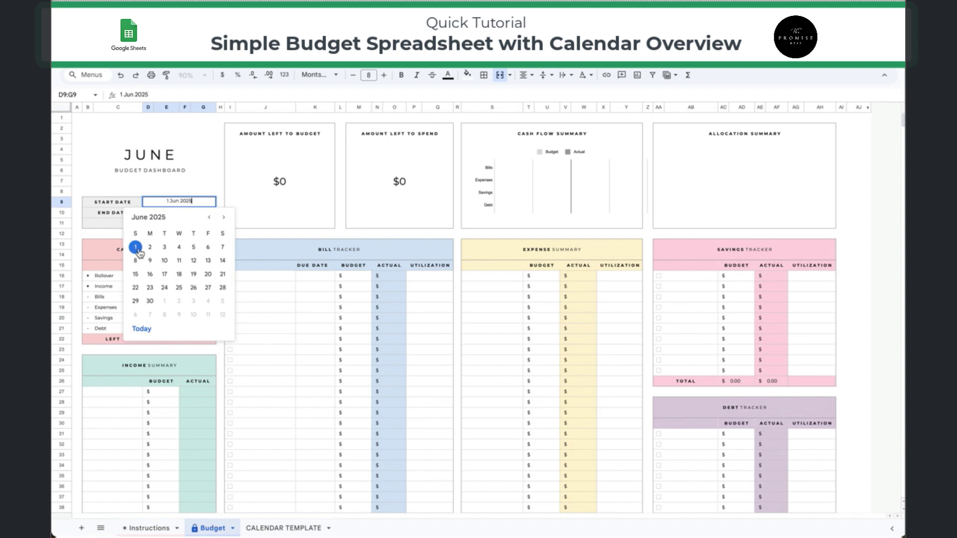
{"action": "left_click", "coordinate": [226, 201]}
{"action": "left_click", "coordinate": [203, 215]}
{"action": "double_click", "coordinate": [191, 212]}
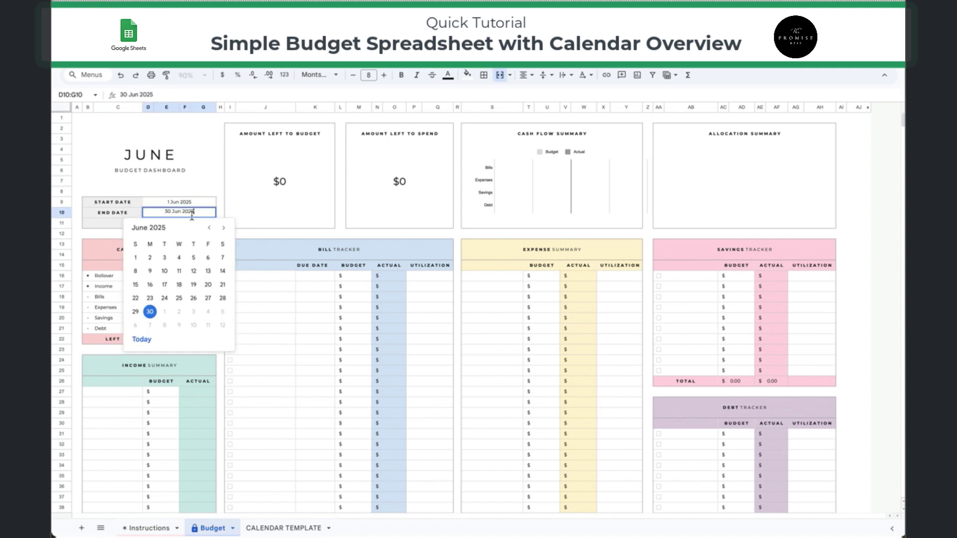
{"action": "left_click", "coordinate": [135, 284]}
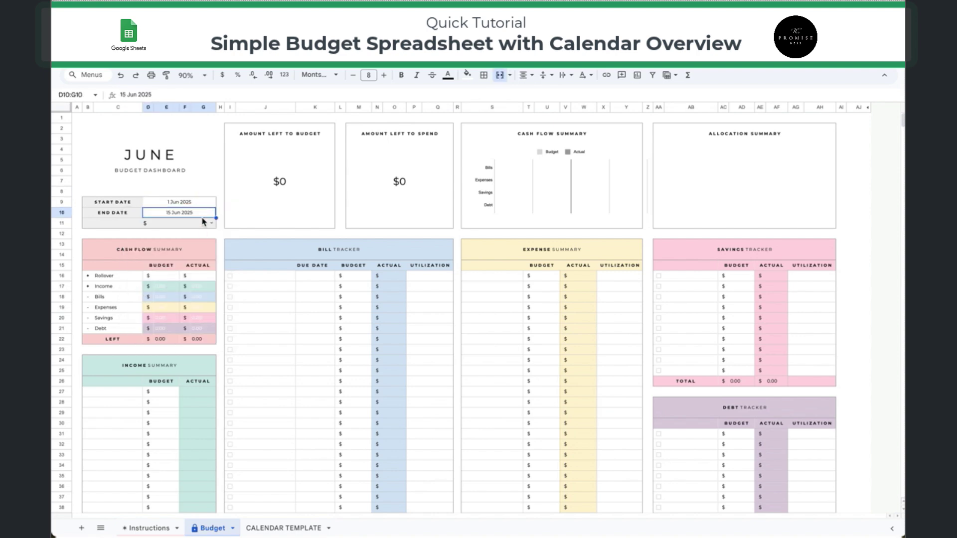
- Set the budget's end date to 8 Jun 2025, leaving the start date as it is
{"action": "left_click", "coordinate": [199, 202]}
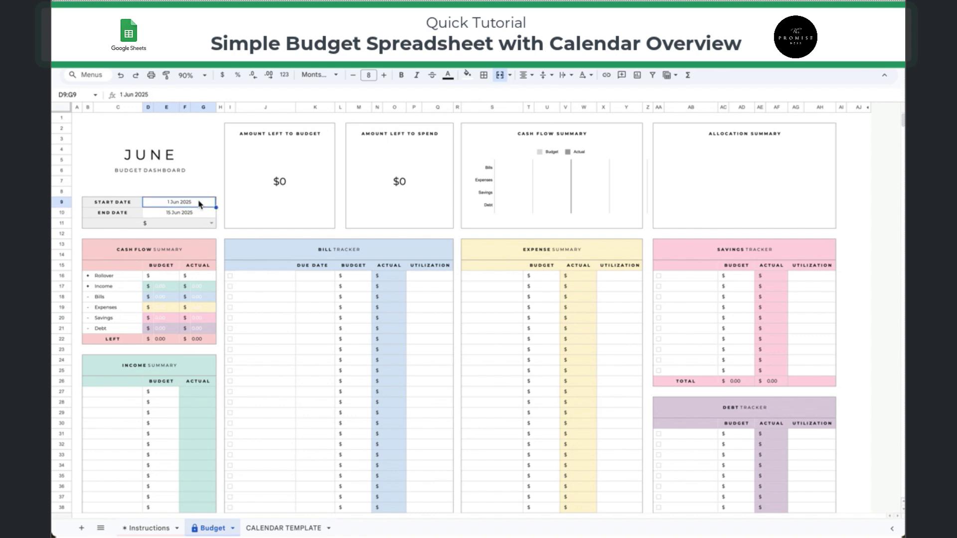
{"action": "double_click", "coordinate": [199, 203]}
{"action": "left_click", "coordinate": [194, 214]}
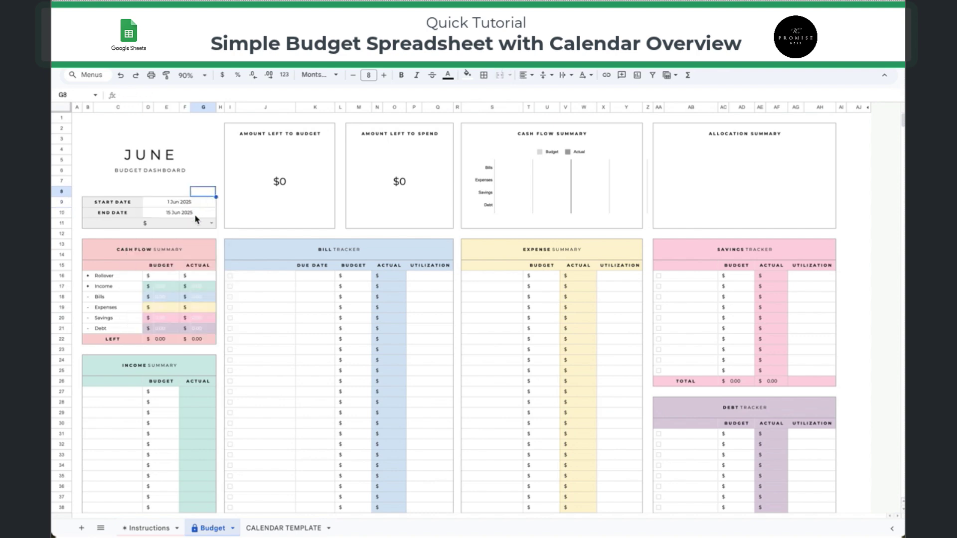
{"action": "double_click", "coordinate": [174, 219]}
{"action": "left_click", "coordinate": [135, 274]}
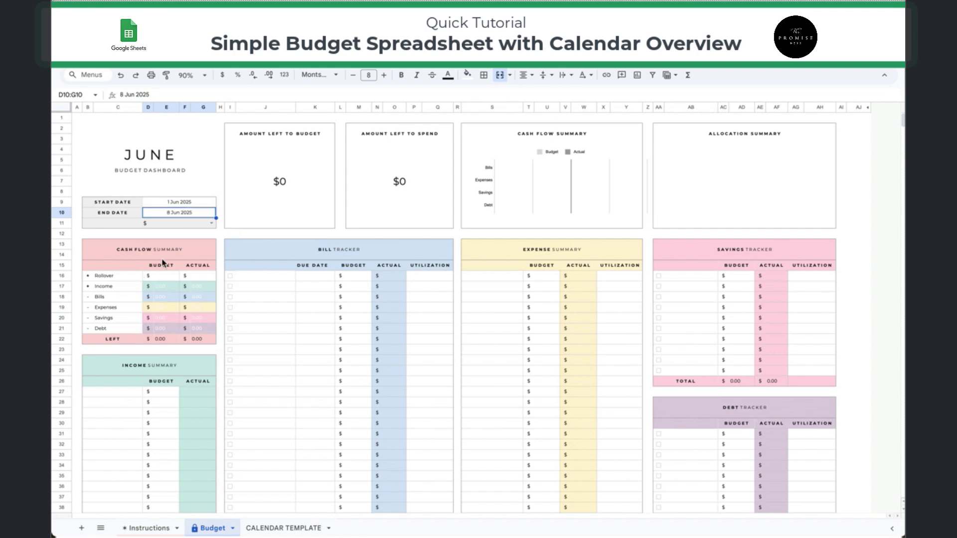
- Set the budget's end date to 30 Jun 2025 to cover the full month
{"action": "left_click", "coordinate": [206, 204]}
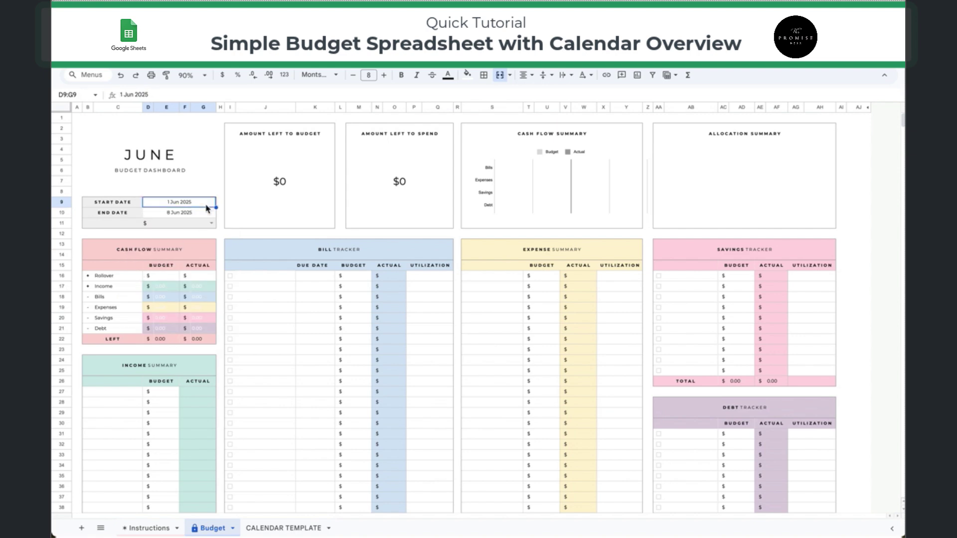
{"action": "double_click", "coordinate": [205, 208]}
{"action": "left_click", "coordinate": [203, 206]}
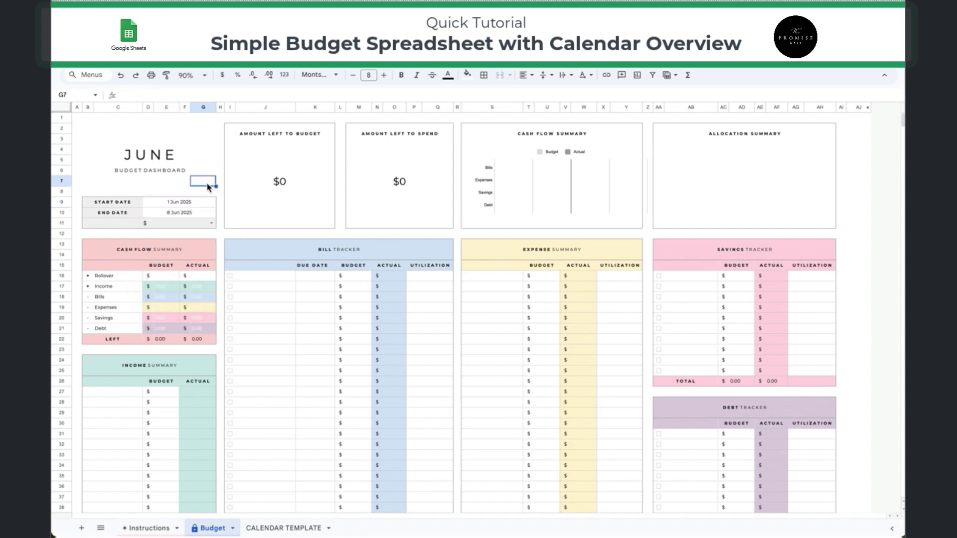
{"action": "left_click", "coordinate": [198, 217]}
{"action": "double_click", "coordinate": [199, 217]}
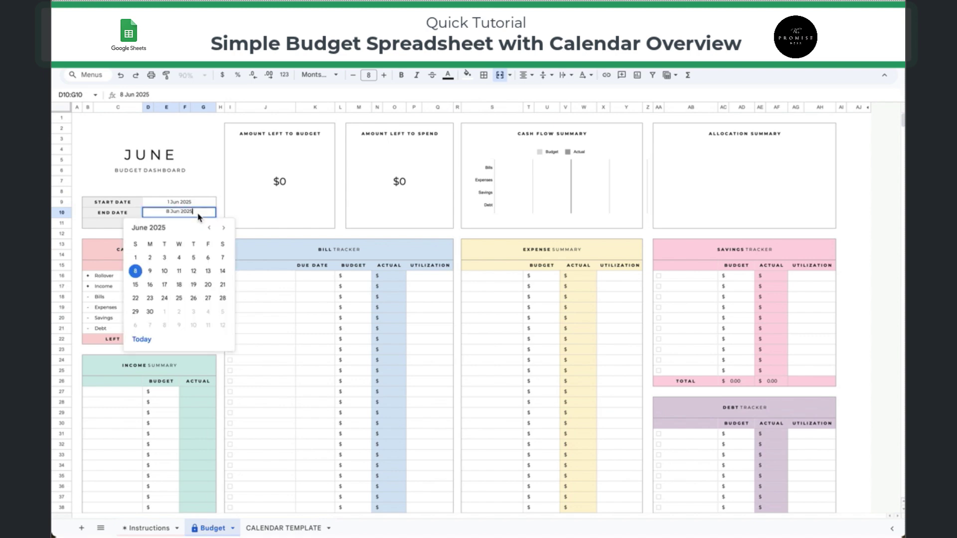
{"action": "left_click", "coordinate": [152, 315]}
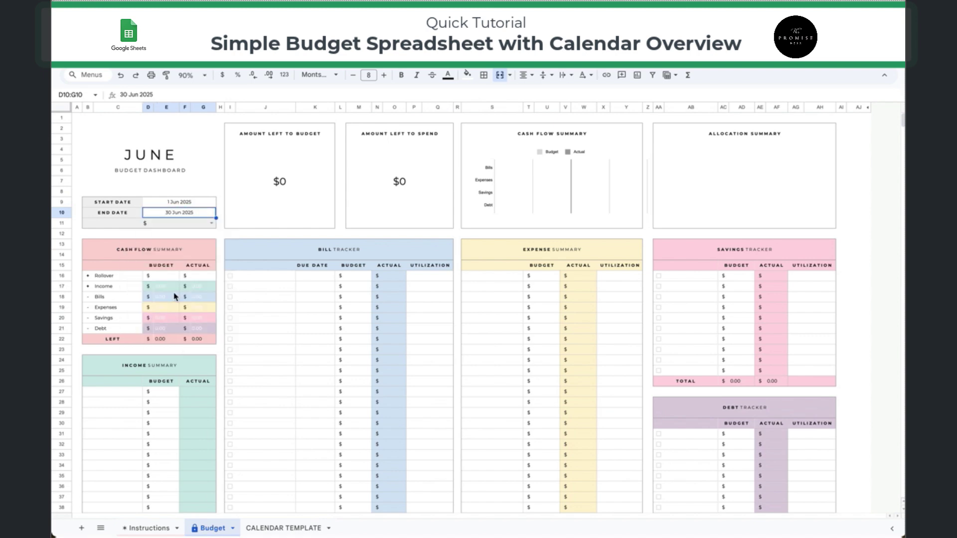
- Look through the currency symbols available for the budget dashboard without choosing another one
{"action": "left_click", "coordinate": [213, 224]}
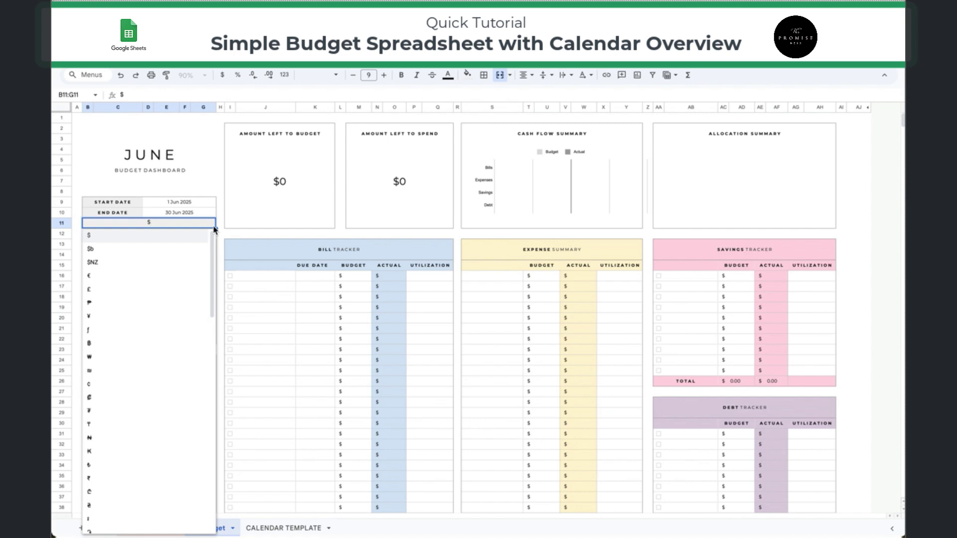
{"action": "scroll", "coordinate": [215, 234], "scroll_direction": "down", "scroll_amount": 1}
{"action": "scroll", "coordinate": [215, 235], "scroll_direction": "up", "scroll_amount": 1}
{"action": "left_click", "coordinate": [220, 223]}
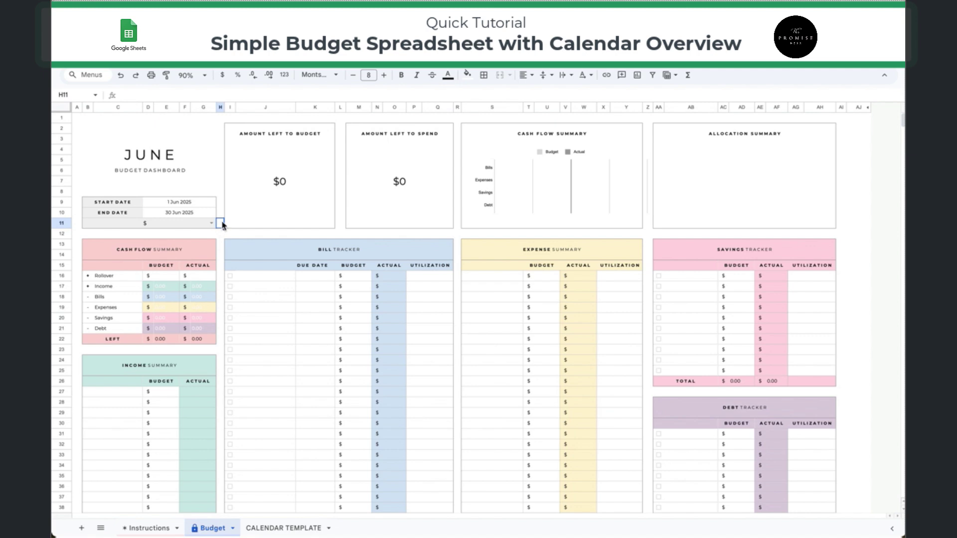
- Highlight the cells of the Actual column in the Income Summary
{"action": "scroll", "coordinate": [222, 225], "scroll_direction": "down", "scroll_amount": 5}
{"action": "left_click_drag", "start_coordinate": [207, 293], "coordinate": [210, 430]}
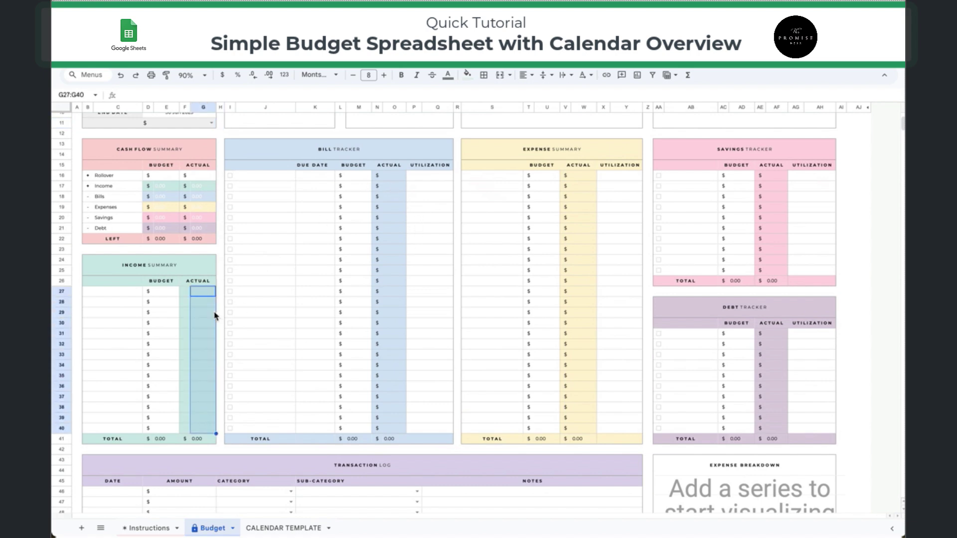
{"action": "left_click_drag", "start_coordinate": [188, 294], "coordinate": [210, 445]}
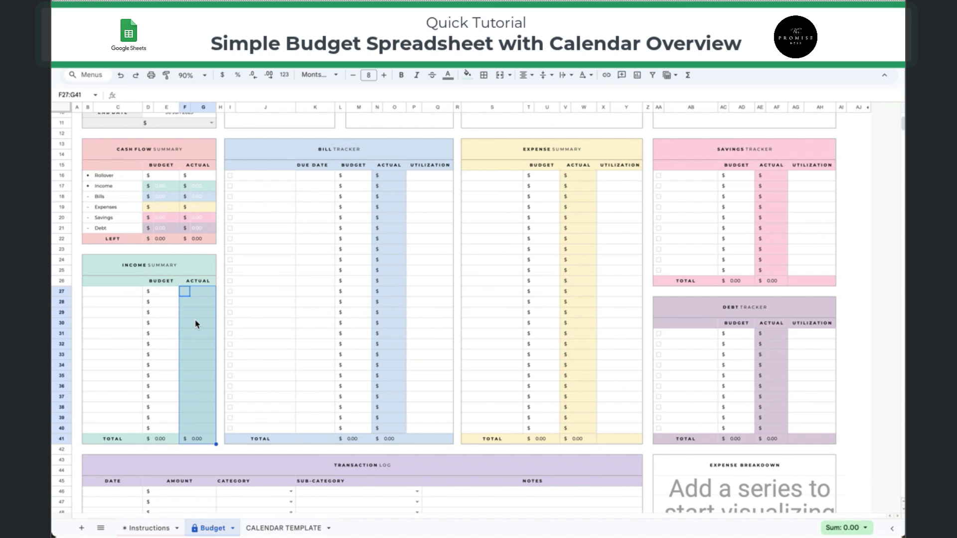
{"action": "left_click", "coordinate": [194, 325]}
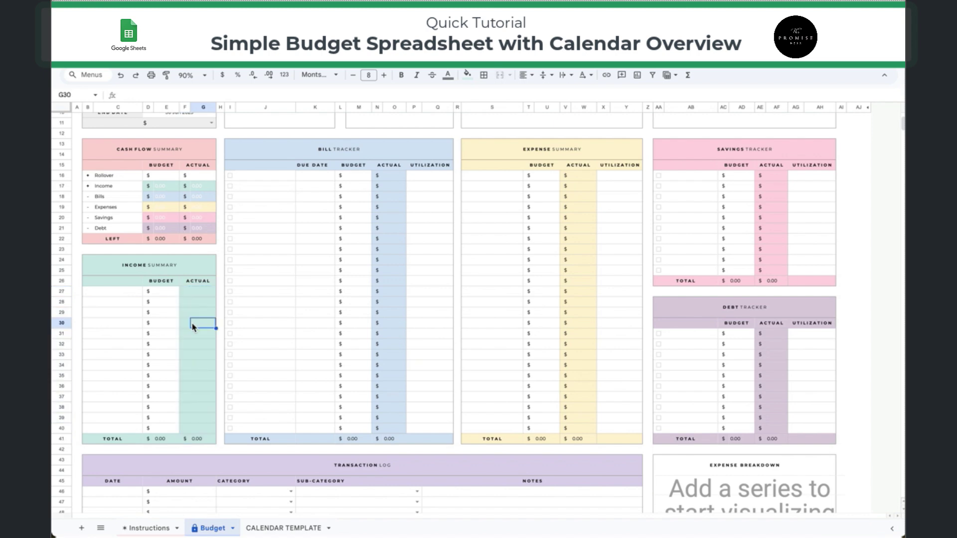
- Highlight the Actual columns of the Bill Tracker, Expense Summary, Savings Tracker and Debt Tracker one after another
{"action": "left_click_drag", "start_coordinate": [378, 181], "coordinate": [404, 430]}
{"action": "left_click_drag", "start_coordinate": [565, 178], "coordinate": [586, 431]}
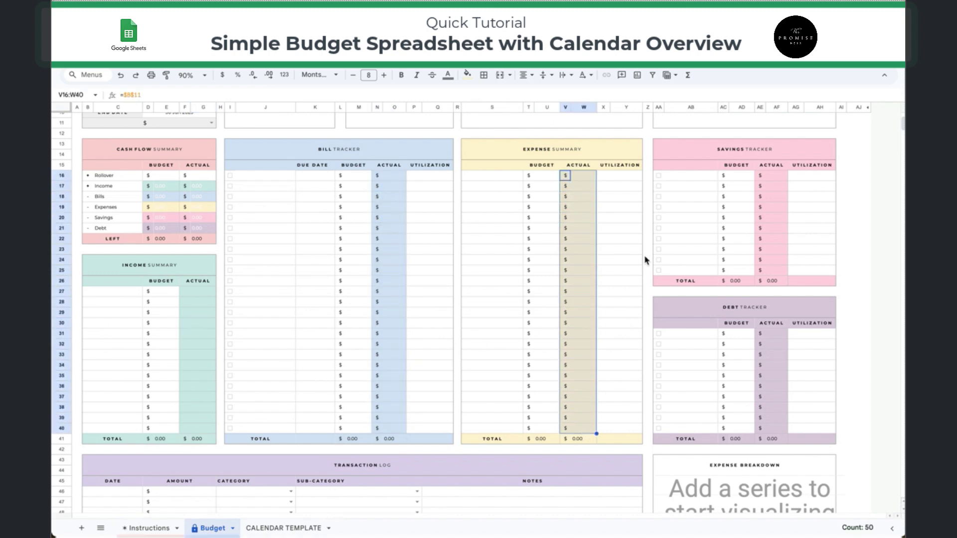
{"action": "left_click_drag", "start_coordinate": [761, 180], "coordinate": [777, 284]}
{"action": "left_click_drag", "start_coordinate": [760, 334], "coordinate": [781, 420]}
{"action": "scroll", "coordinate": [779, 356], "scroll_direction": "down", "scroll_amount": 1}
{"action": "scroll", "coordinate": [781, 420], "scroll_direction": "up", "scroll_amount": 1}
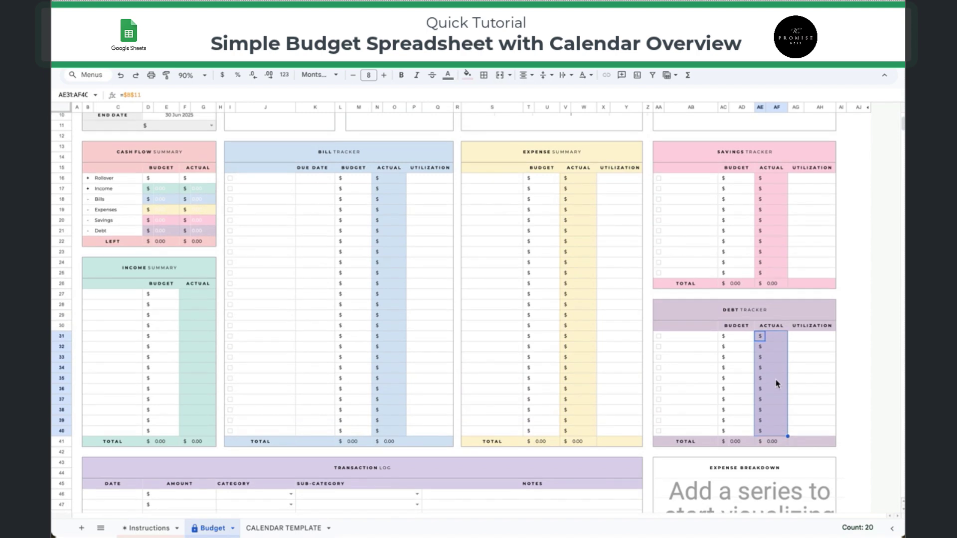
{"action": "left_click", "coordinate": [311, 187]}
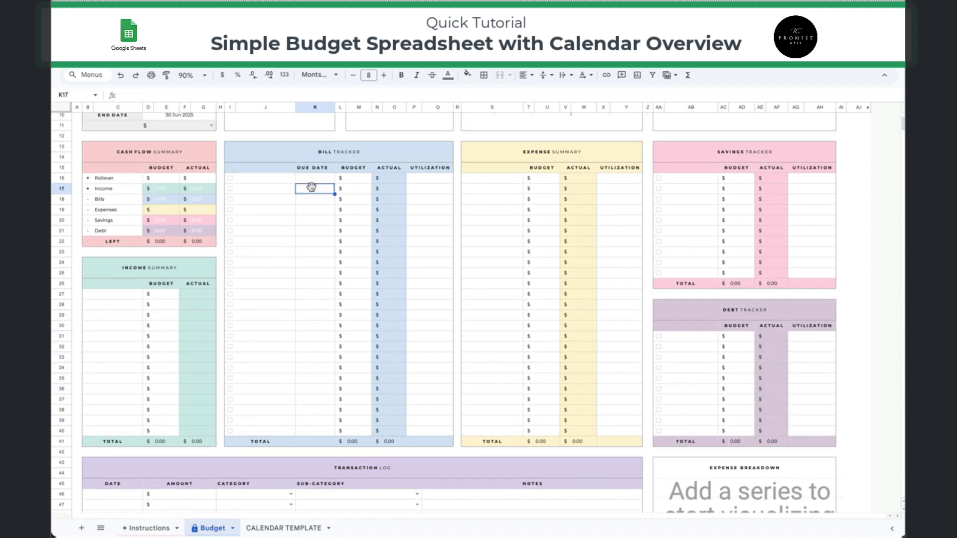
- Highlight the fillable cells of the Rollover row, the Income Summary and the Bill Tracker
{"action": "left_click_drag", "start_coordinate": [204, 180], "coordinate": [168, 181]}
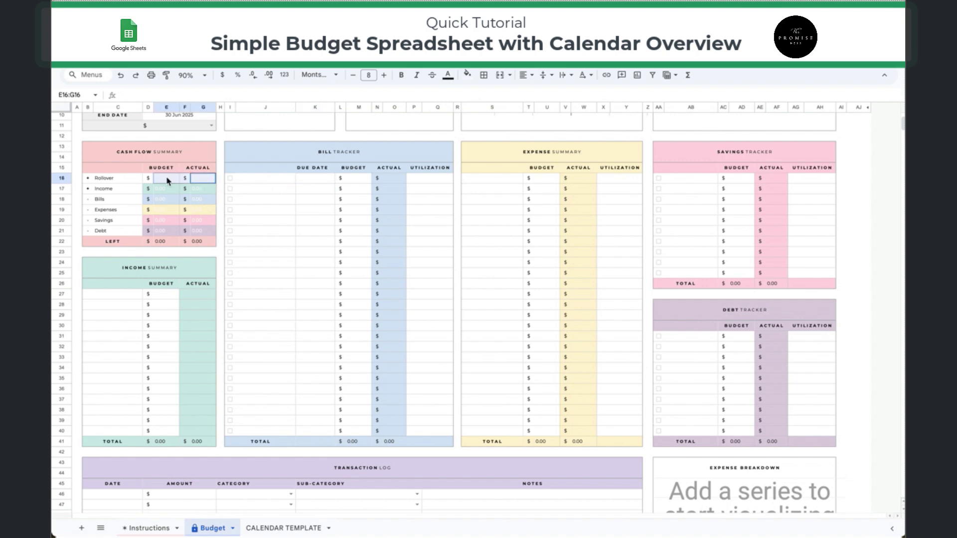
{"action": "left_click", "coordinate": [205, 179]}
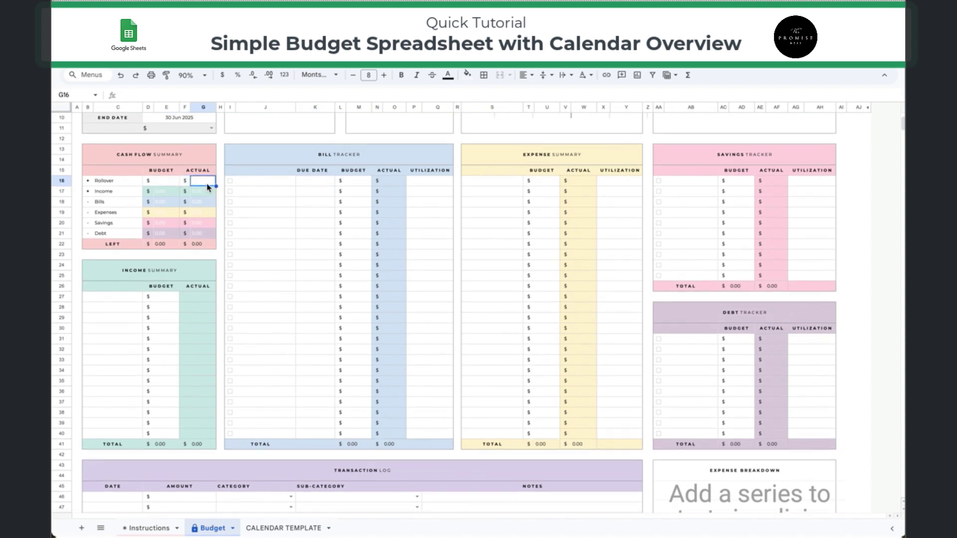
{"action": "left_click_drag", "start_coordinate": [117, 294], "coordinate": [163, 424]}
{"action": "scroll", "coordinate": [159, 298], "scroll_direction": "down", "scroll_amount": 1}
{"action": "left_click_drag", "start_coordinate": [253, 171], "coordinate": [369, 421]}
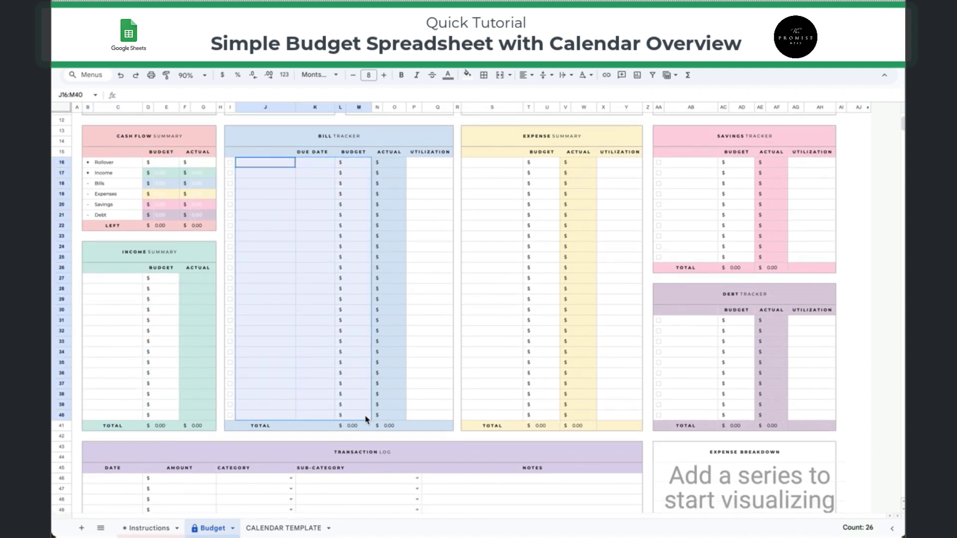
{"action": "scroll", "coordinate": [361, 294], "scroll_direction": "up", "scroll_amount": 1}
{"action": "scroll", "coordinate": [487, 234], "scroll_direction": "up", "scroll_amount": 1}
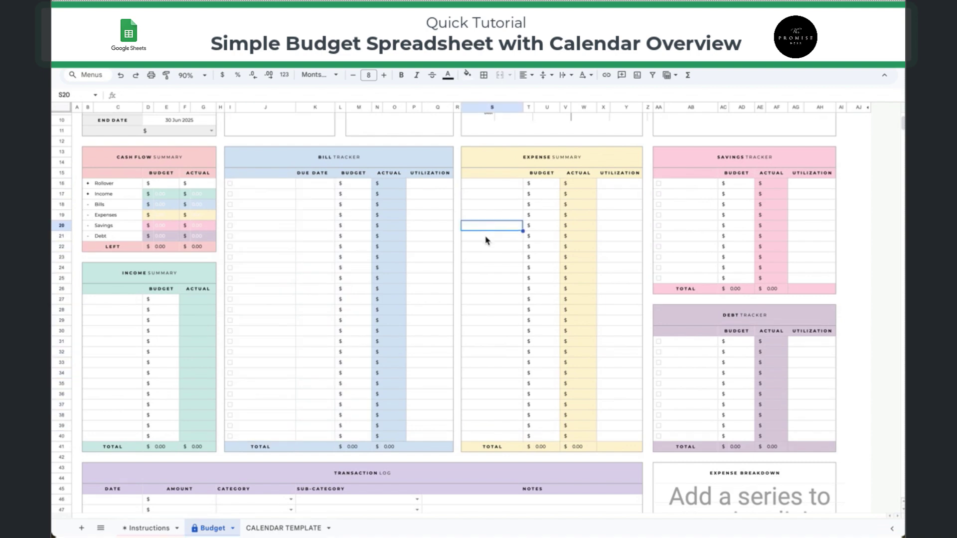
- Review the summary charts, the Transaction Log and the Expense Breakdown, returning to the top of the Budget sheet
{"action": "scroll", "coordinate": [487, 241], "scroll_direction": "up", "scroll_amount": 2}
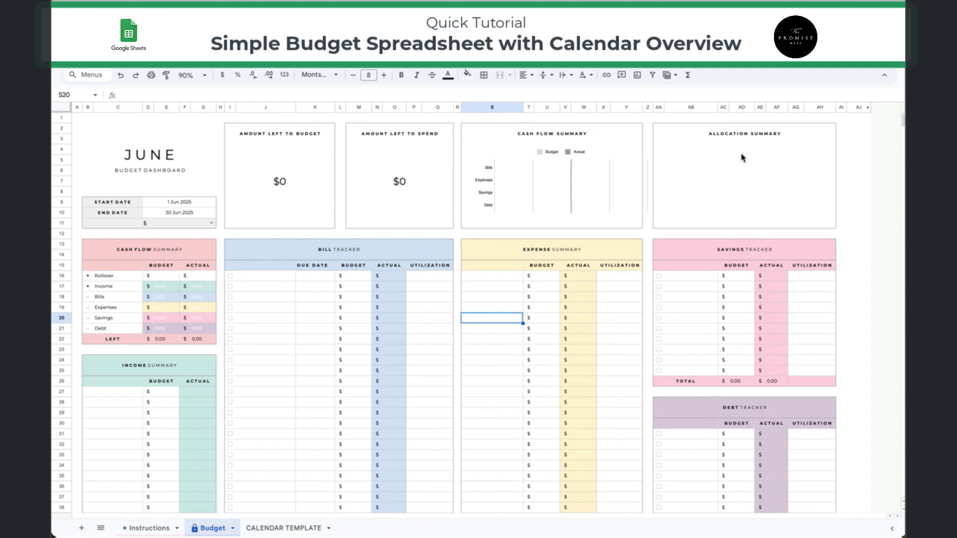
{"action": "scroll", "coordinate": [349, 280], "scroll_direction": "down", "scroll_amount": 10}
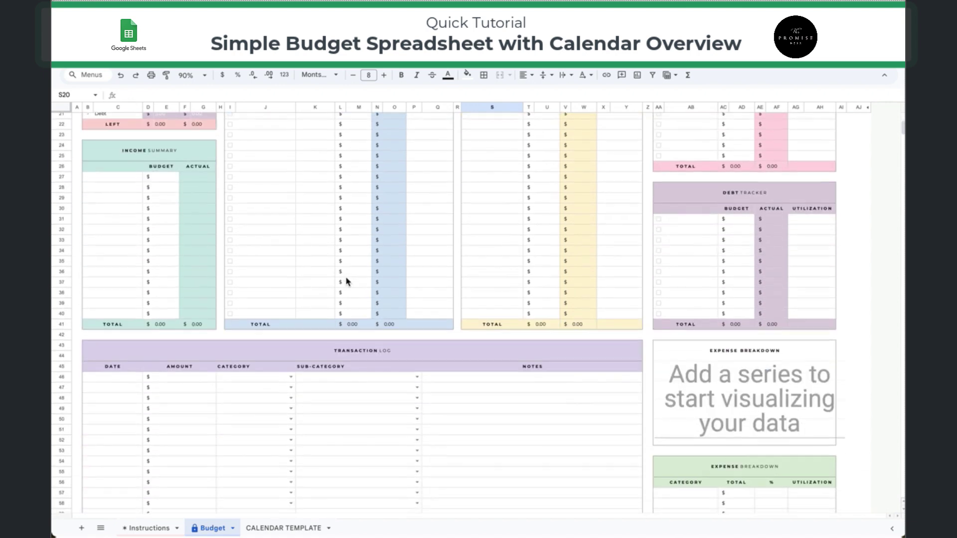
{"action": "scroll", "coordinate": [356, 287], "scroll_direction": "up", "scroll_amount": 1}
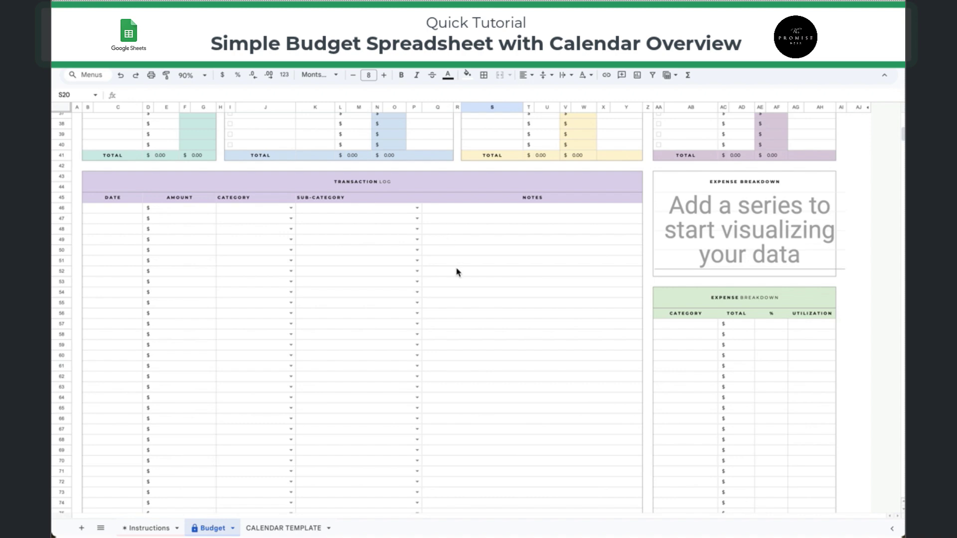
{"action": "scroll", "coordinate": [459, 260], "scroll_direction": "up", "scroll_amount": 7}
{"action": "scroll", "coordinate": [442, 179], "scroll_direction": "up", "scroll_amount": 1}
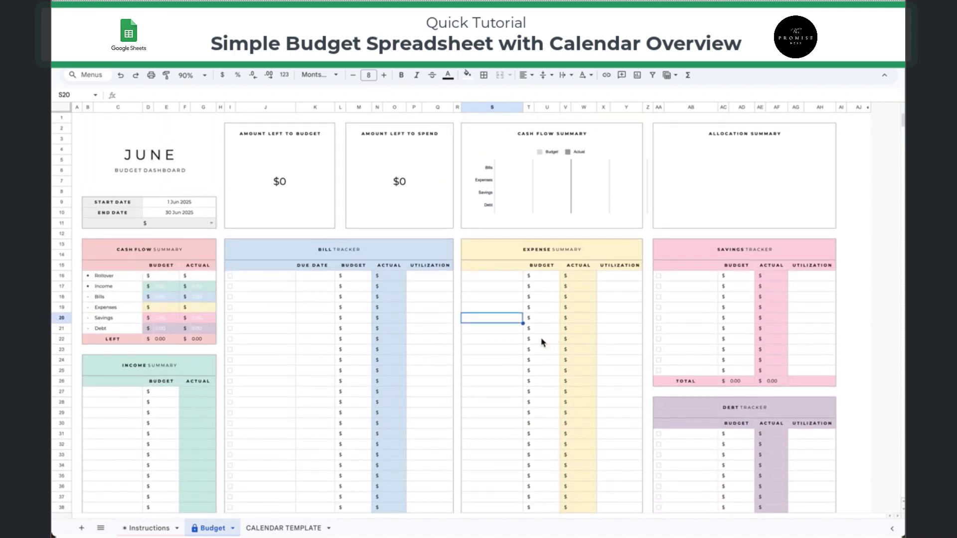